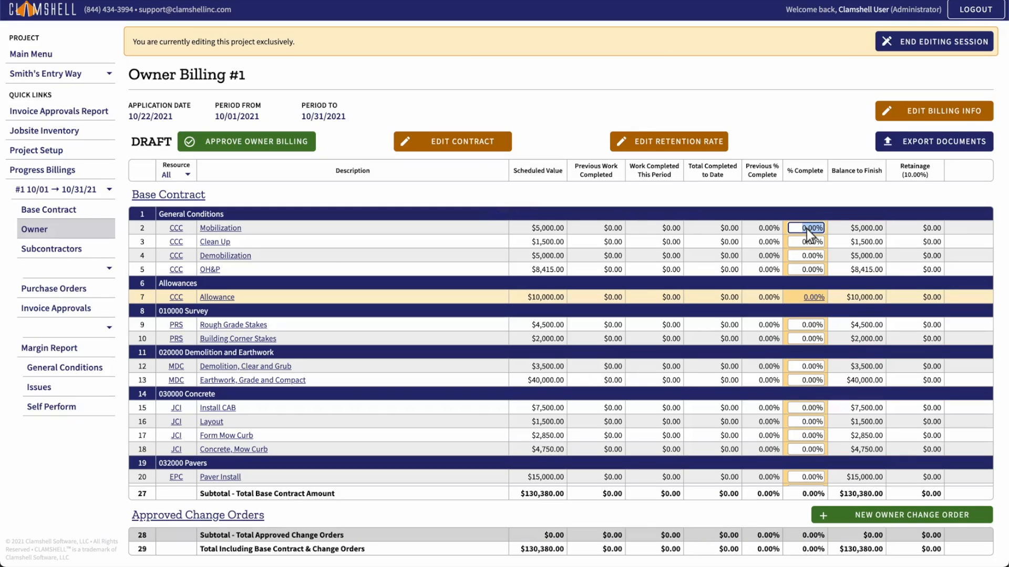
Step: Enter 10% complete for OH&P and for Demolition, Clear and Grub
{"action": "left_click", "coordinate": [805, 271]}
{"action": "type", "text": "10"}
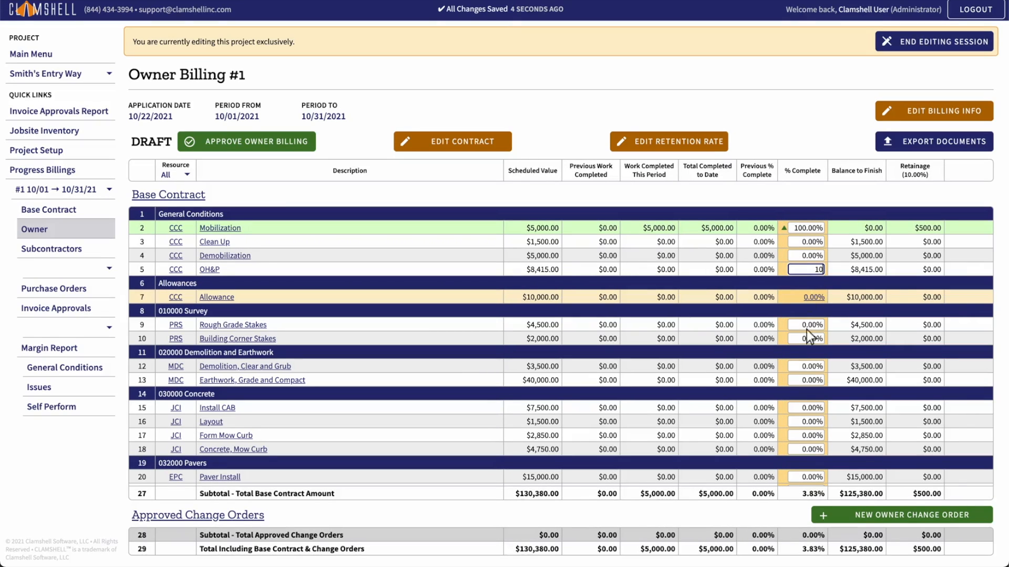
{"action": "left_click", "coordinate": [807, 368]}
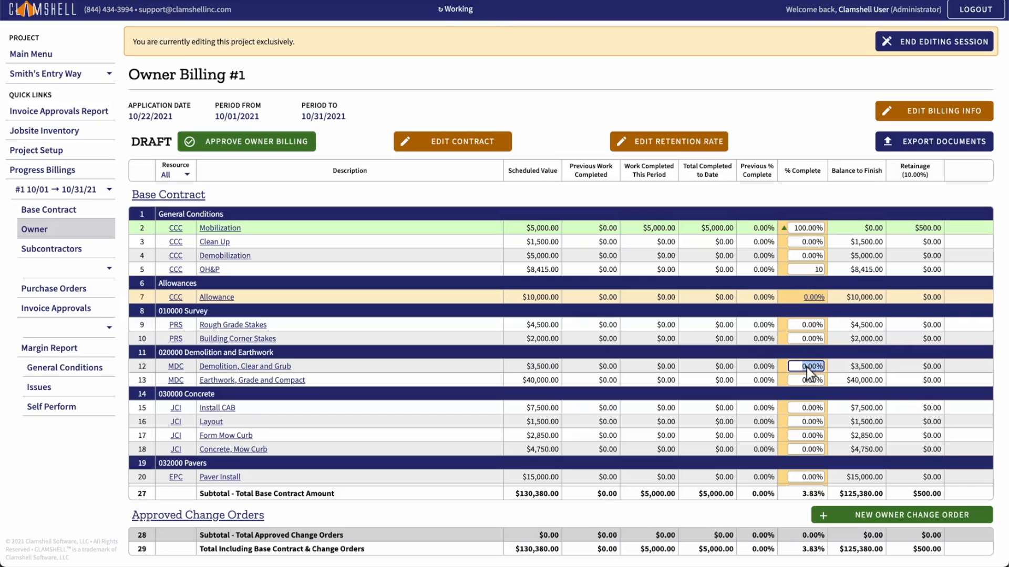
{"action": "type", "text": "10"}
{"action": "key", "text": "Tab"}
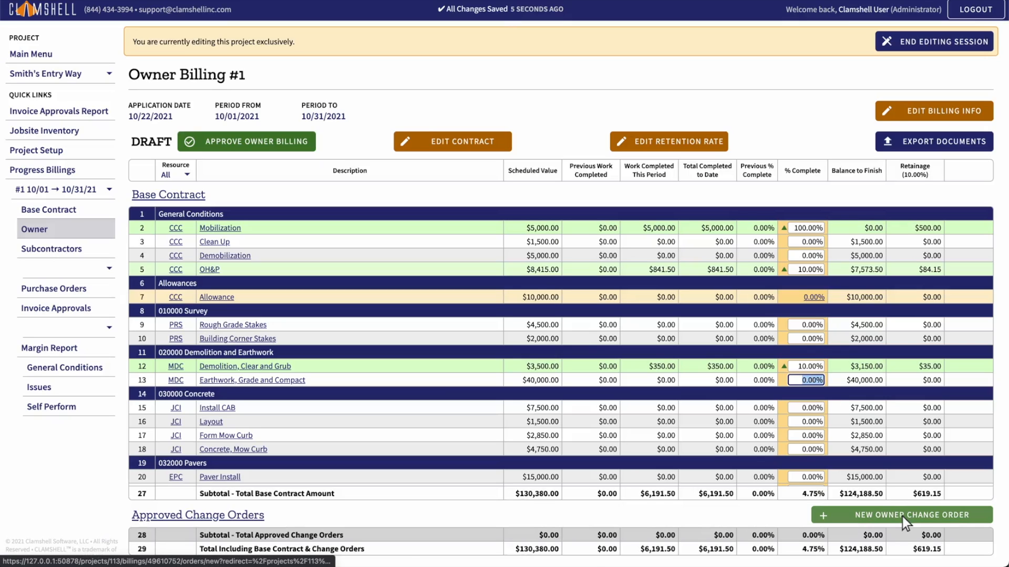
Step: Add change order COR 001, Demolition - East Wall, $3,800 with 2 extra days, billed at 10%
{"action": "left_click", "coordinate": [902, 516]}
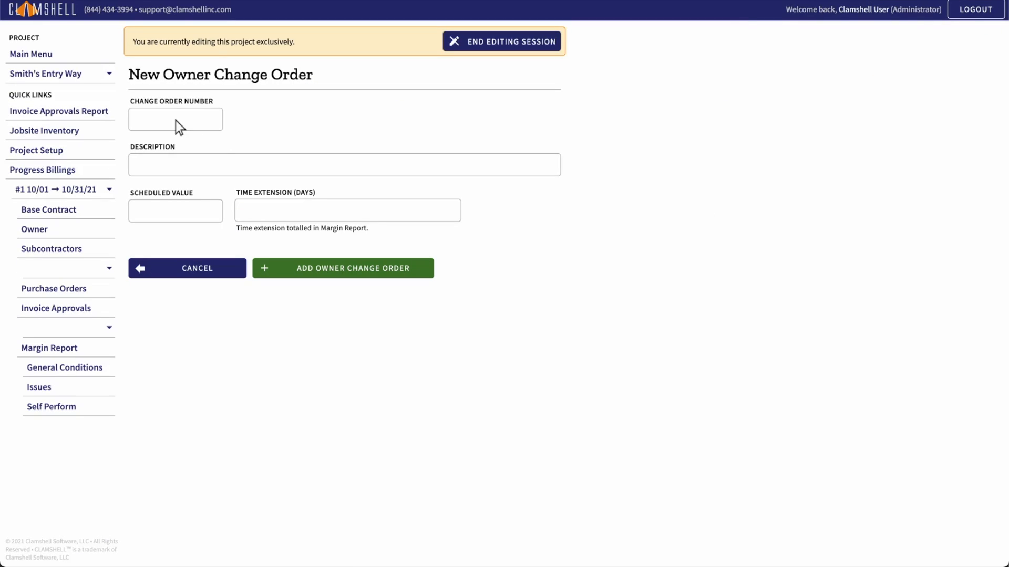
{"action": "left_click", "coordinate": [176, 121]}
{"action": "type", "text": "COR 001"}
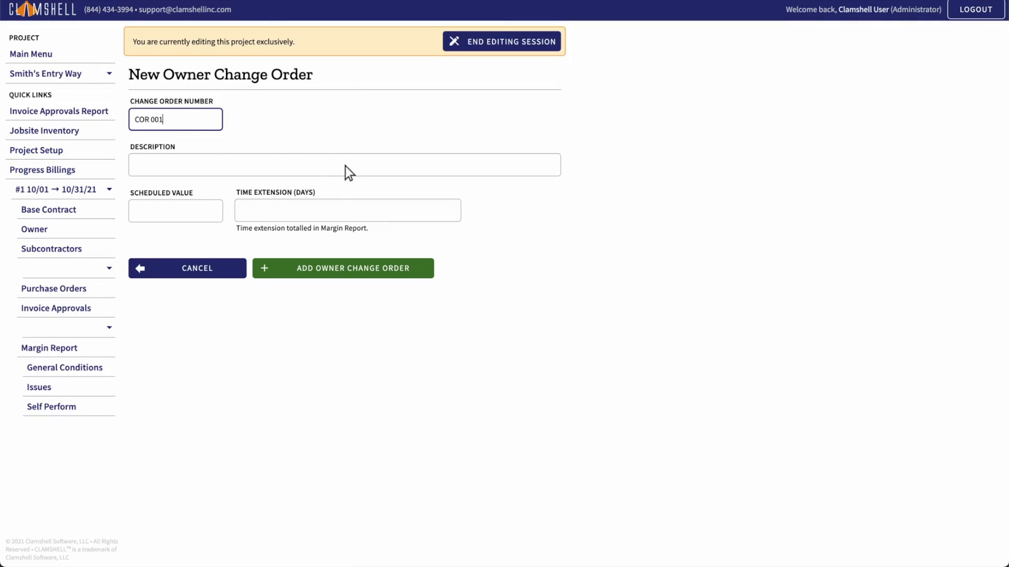
{"action": "left_click", "coordinate": [346, 167]}
{"action": "type", "text": "Demolition - East Wall"}
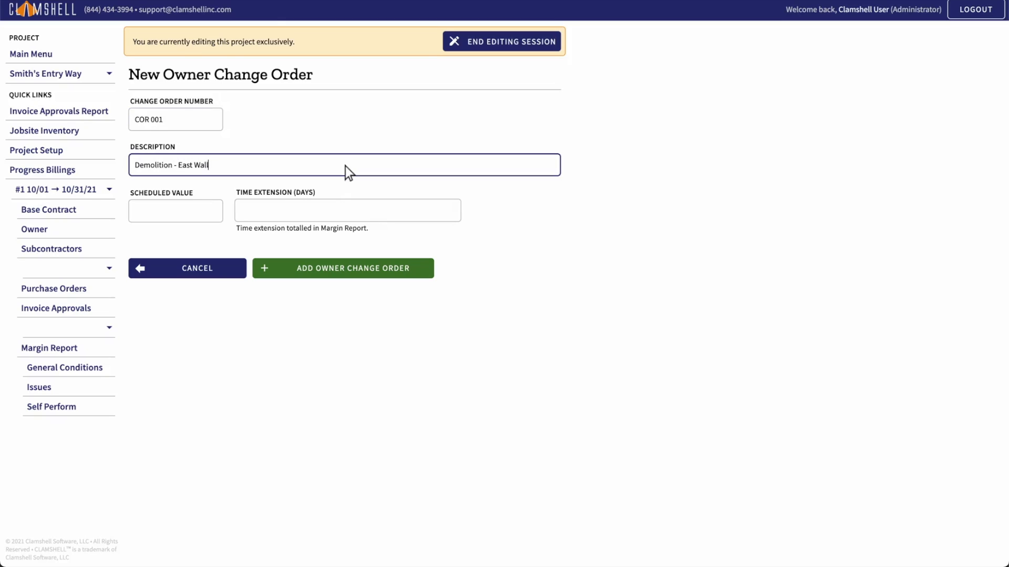
{"action": "left_click", "coordinate": [176, 212]}
{"action": "type", "text": "3"}
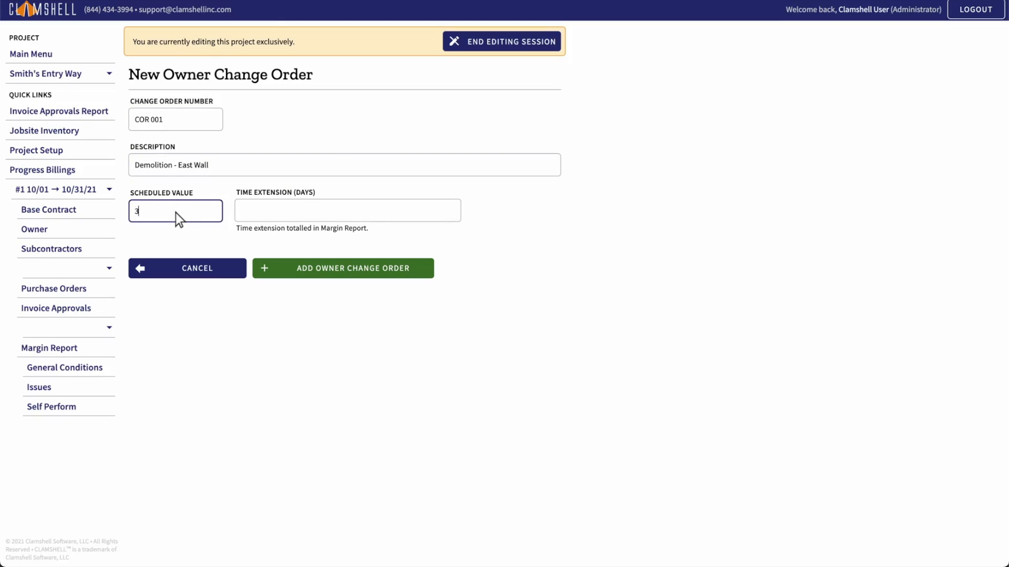
{"action": "type", "text": "800"}
{"action": "left_click", "coordinate": [347, 212]}
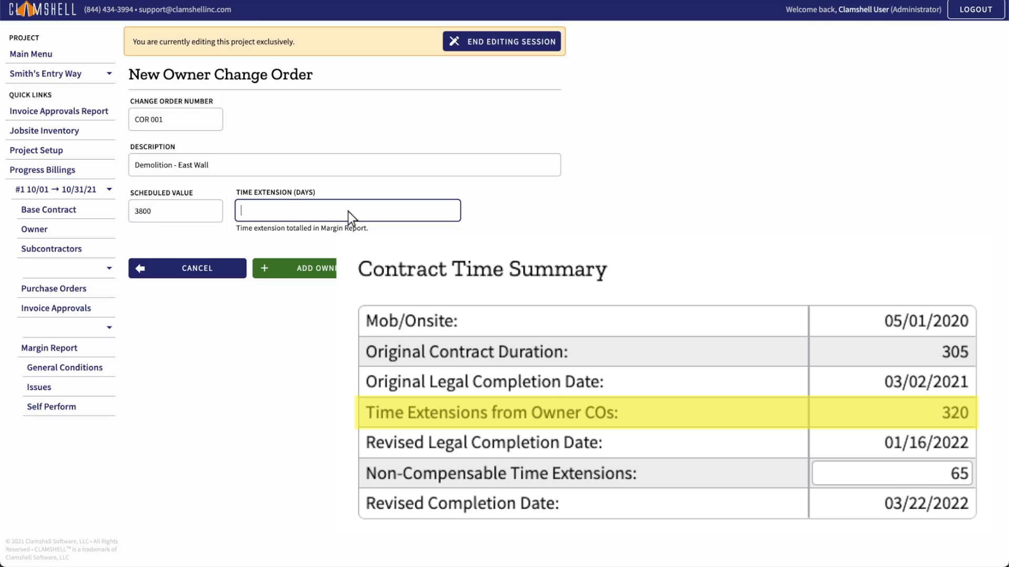
{"action": "type", "text": "2"}
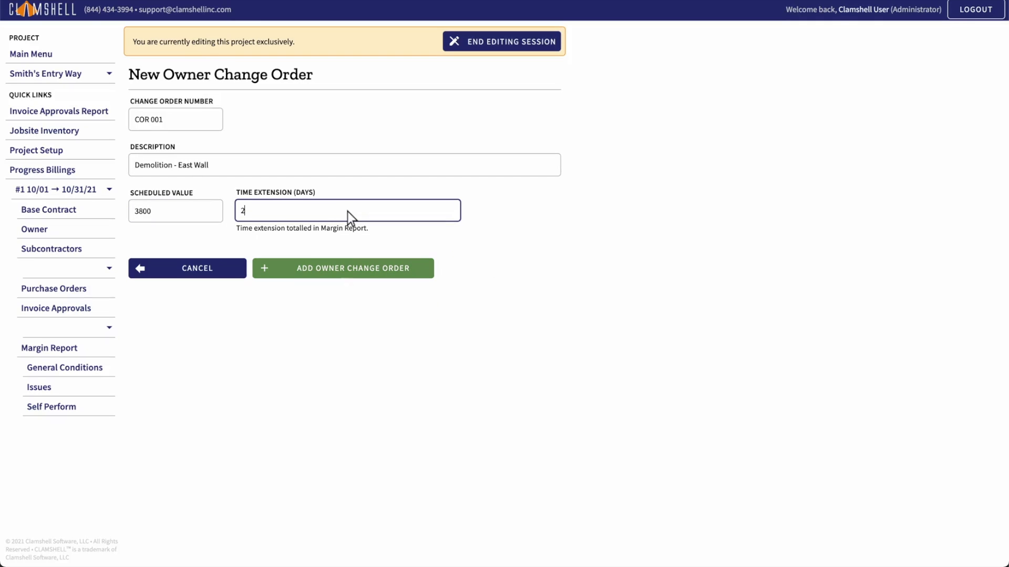
{"action": "left_click", "coordinate": [346, 273]}
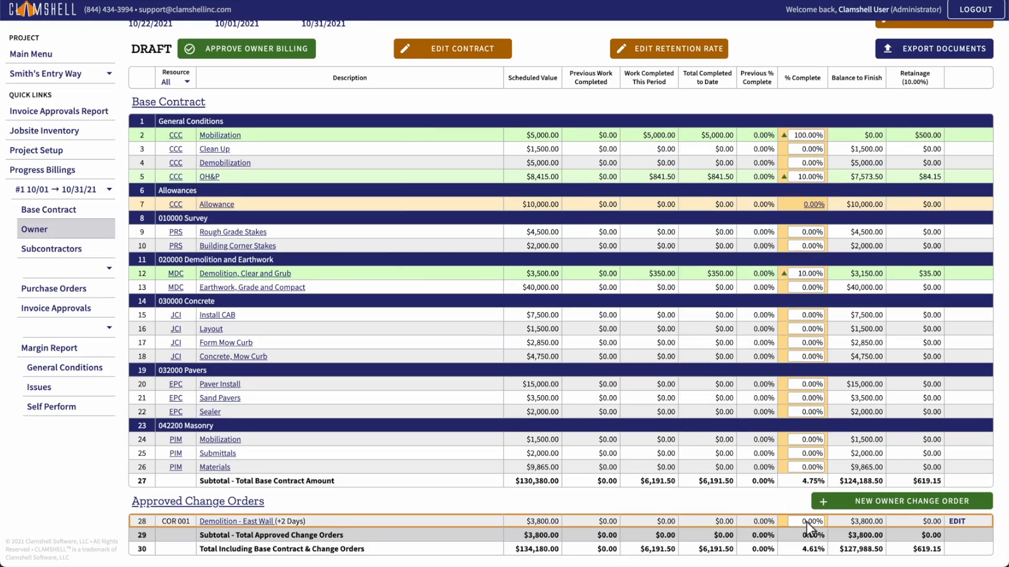
{"action": "key", "text": "Return"}
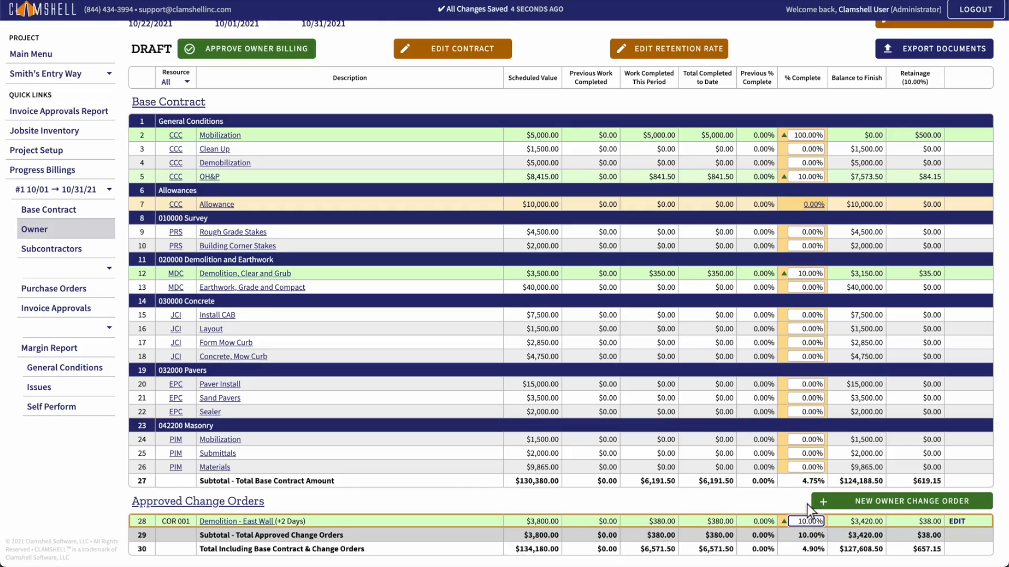
Step: Add the allowance item 'Landscaping - Add Plants' worth $1,000 with 0 days time extension
{"action": "left_click", "coordinate": [814, 206]}
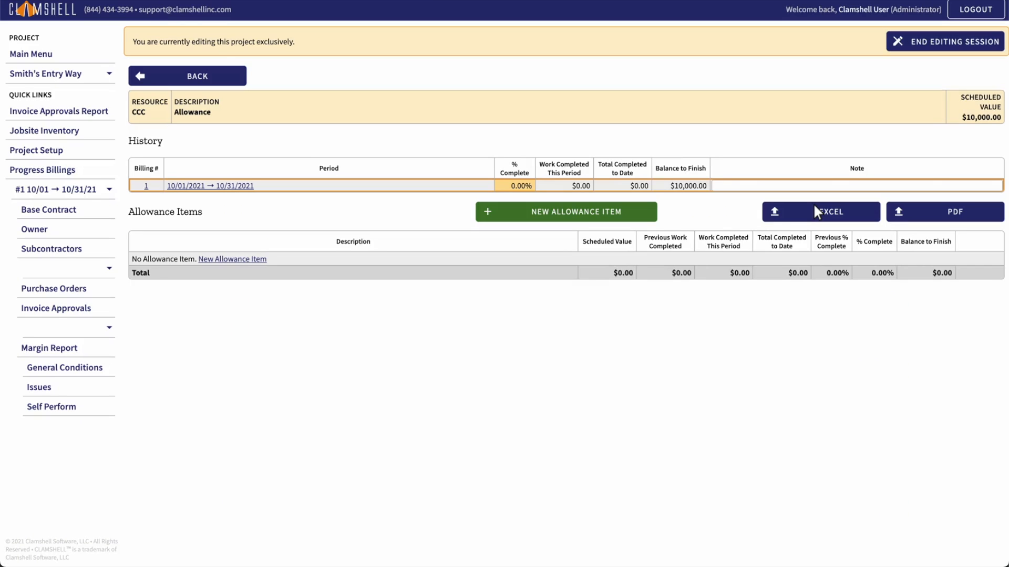
{"action": "left_click", "coordinate": [567, 213]}
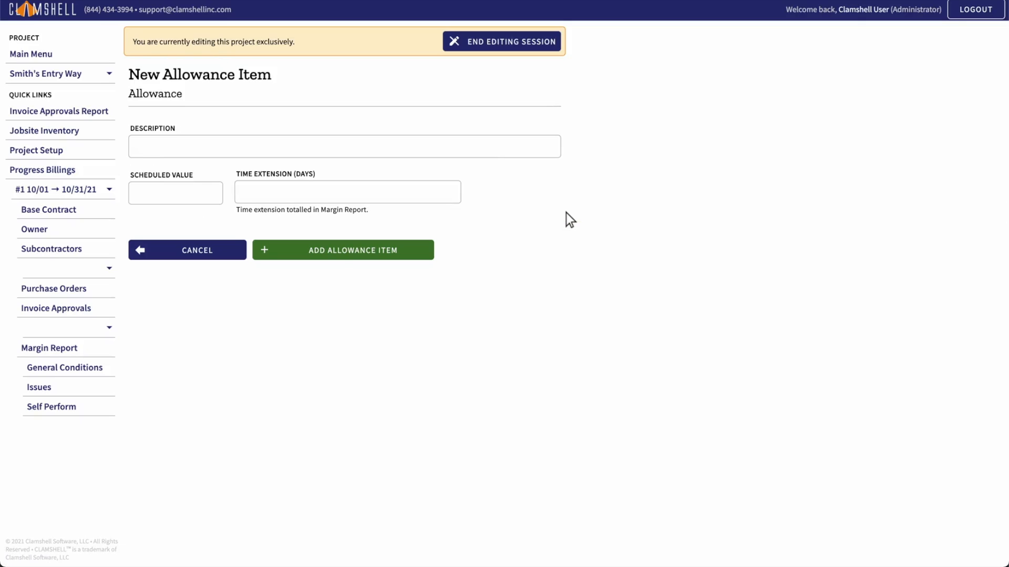
{"action": "left_click", "coordinate": [345, 149]}
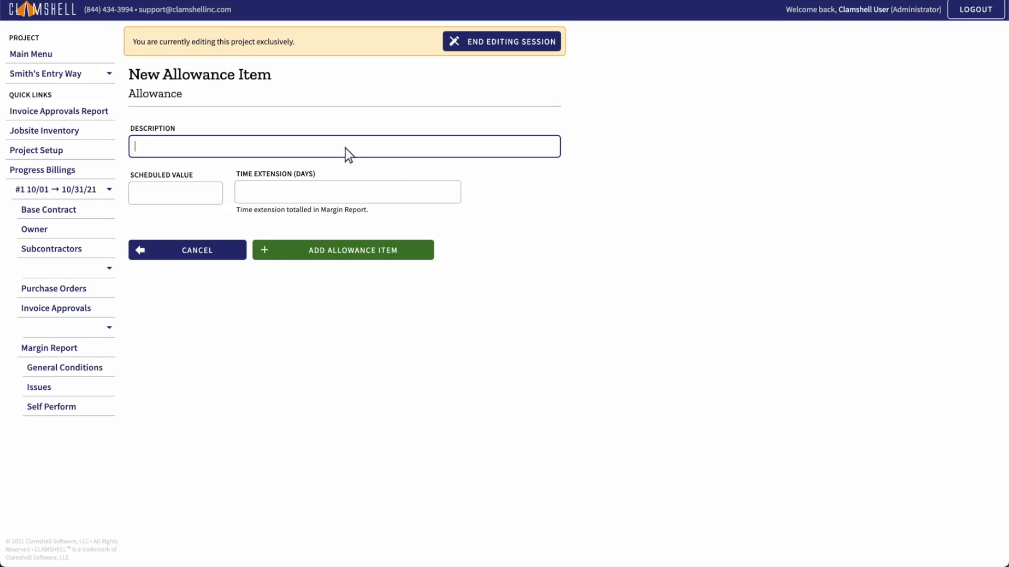
{"action": "type", "text": "Landscaping - Add Plants"}
{"action": "left_click", "coordinate": [176, 194]}
{"action": "type", "text": "1000"}
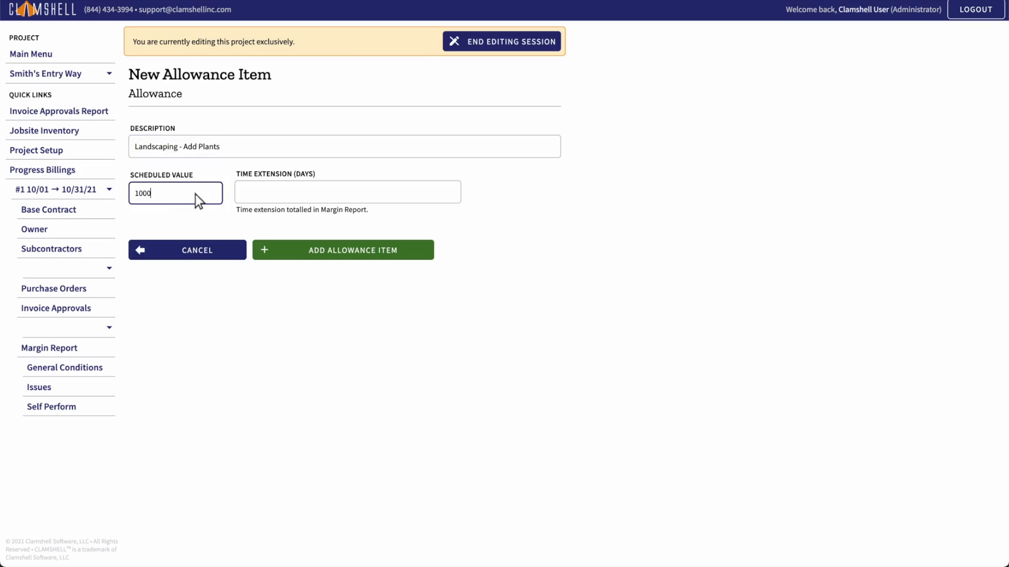
{"action": "left_click", "coordinate": [348, 193]}
{"action": "type", "text": "0"}
{"action": "left_click", "coordinate": [343, 252]}
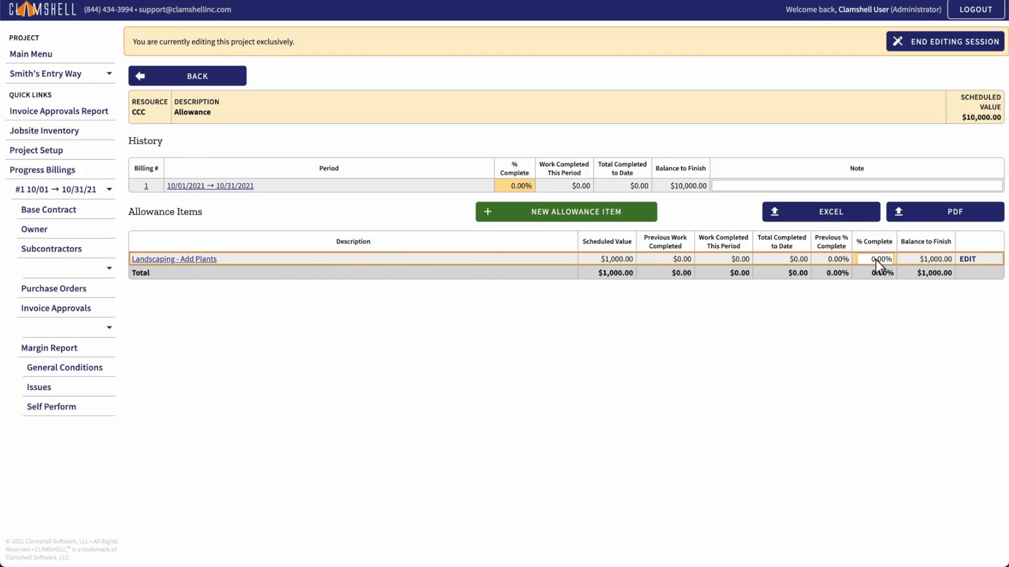
Step: Bill the landscaping item at 25% complete and export the allowance breakdown as a PDF
{"action": "left_click", "coordinate": [876, 260]}
{"action": "type", "text": "25"}
{"action": "key", "text": "Return"}
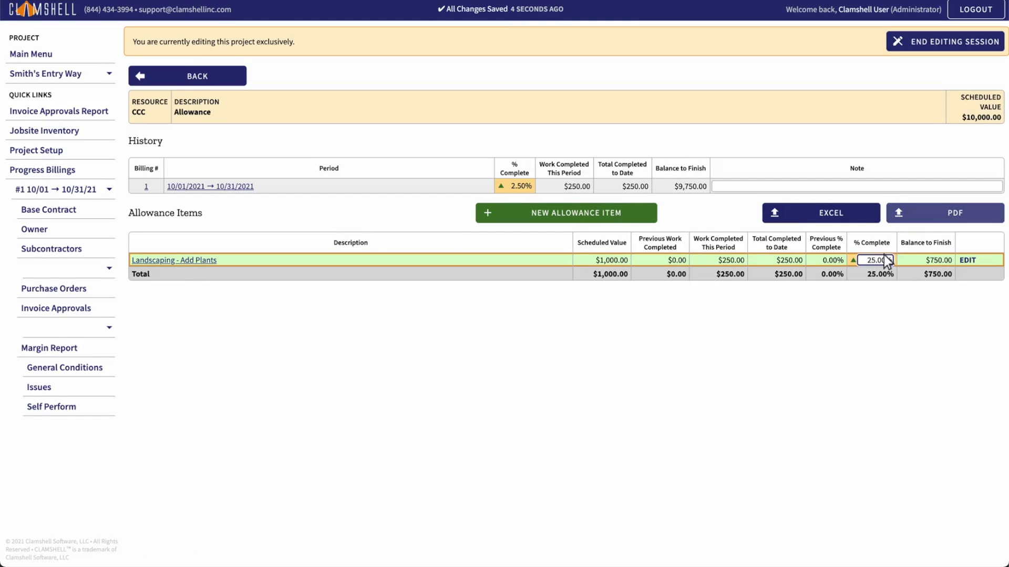
{"action": "left_click", "coordinate": [944, 213]}
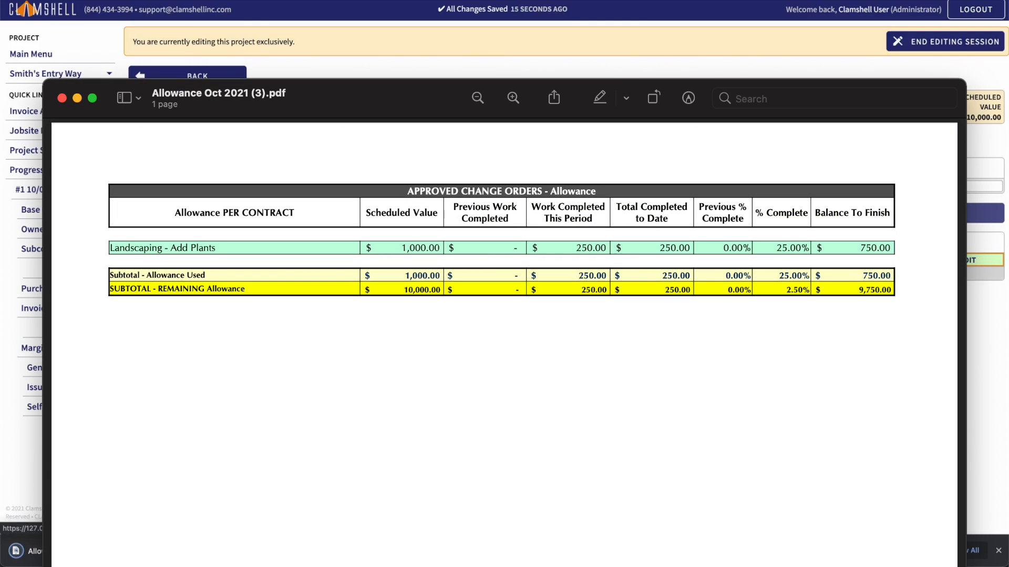
{"action": "key", "text": "super+w"}
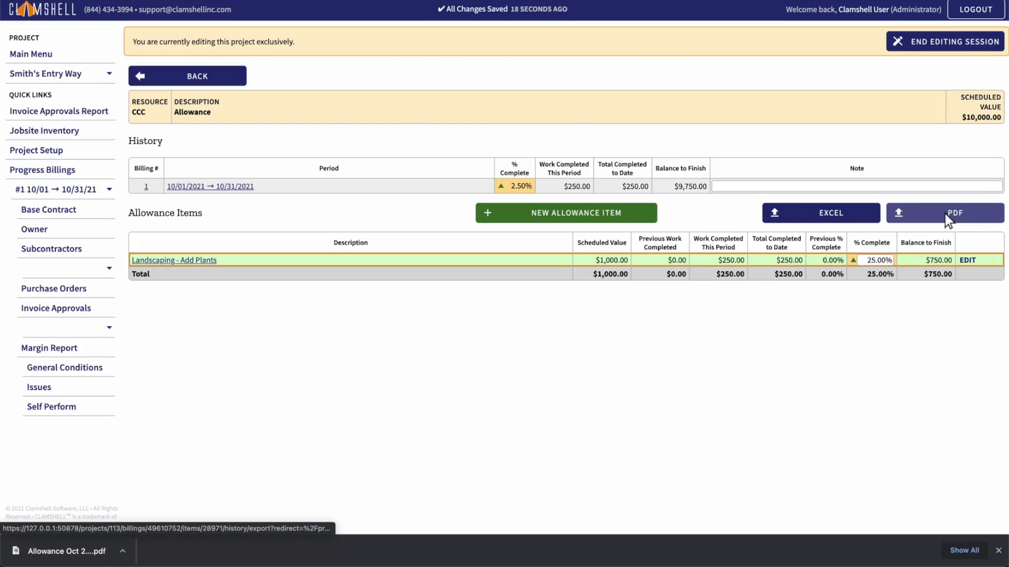
Step: Go back from the allowance page to Owner Billing #1
{"action": "left_click", "coordinate": [188, 77]}
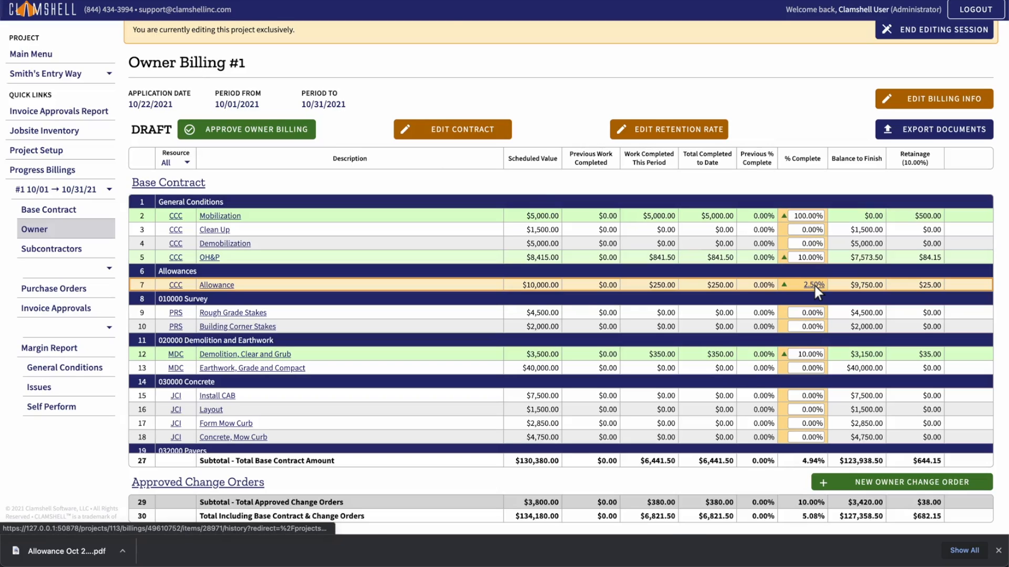
Step: Export the billing PDF dated 10/22/2021 with the contractor and owner signees' names filled in
{"action": "left_click", "coordinate": [933, 130]}
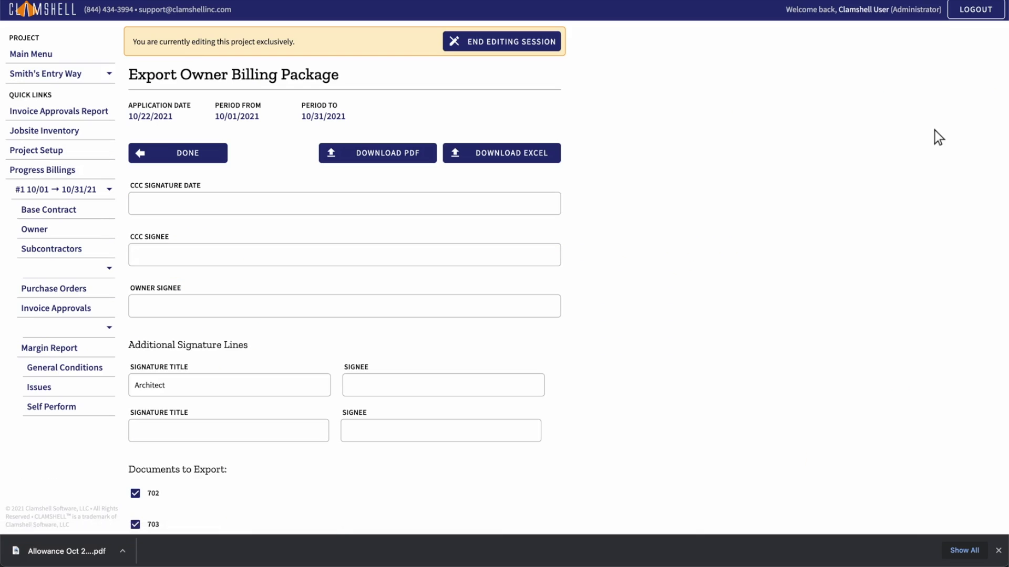
{"action": "left_click", "coordinate": [345, 204]}
{"action": "type", "text": "10/22/2021"}
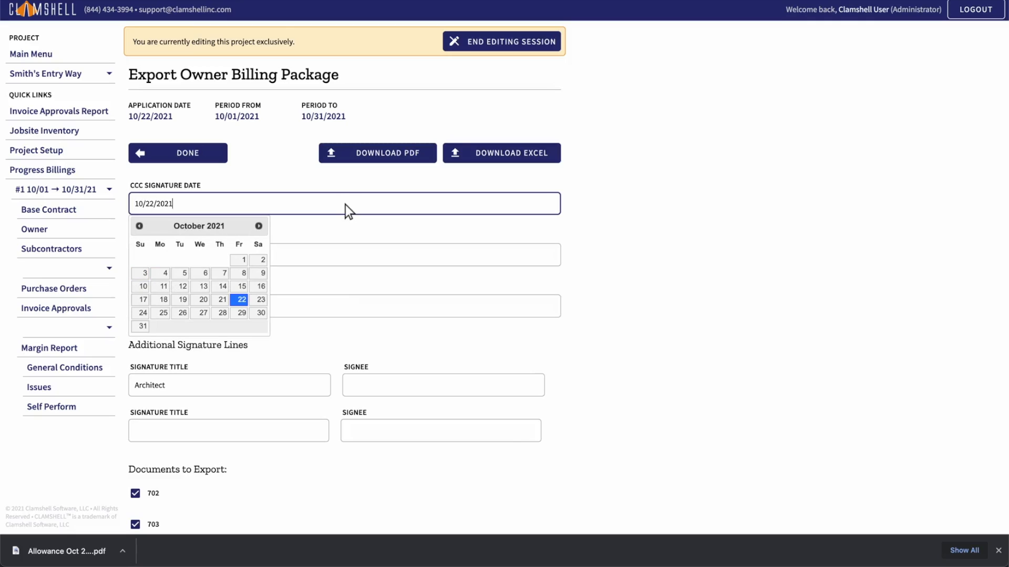
{"action": "left_click", "coordinate": [345, 256]}
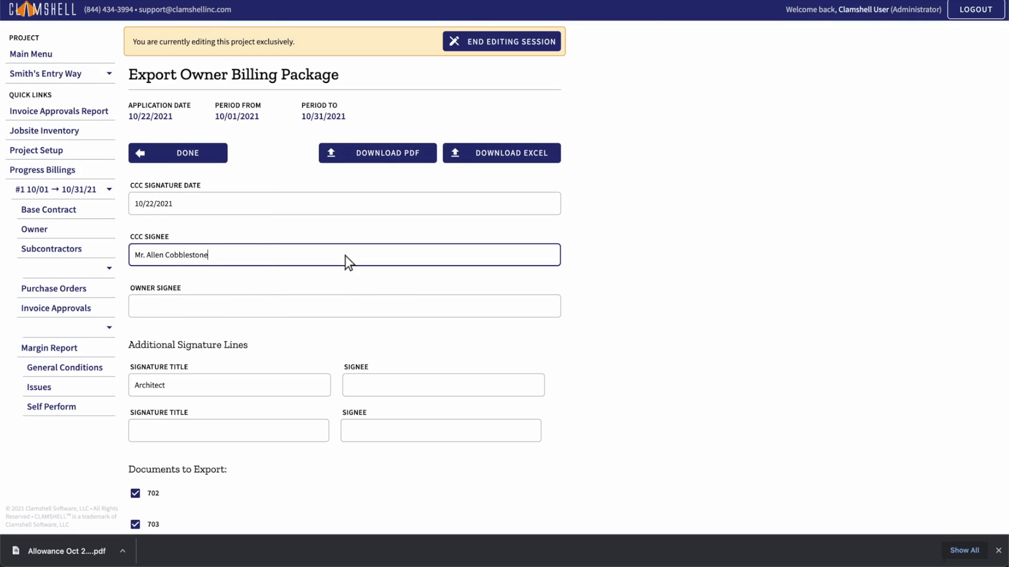
{"action": "left_click", "coordinate": [345, 308]}
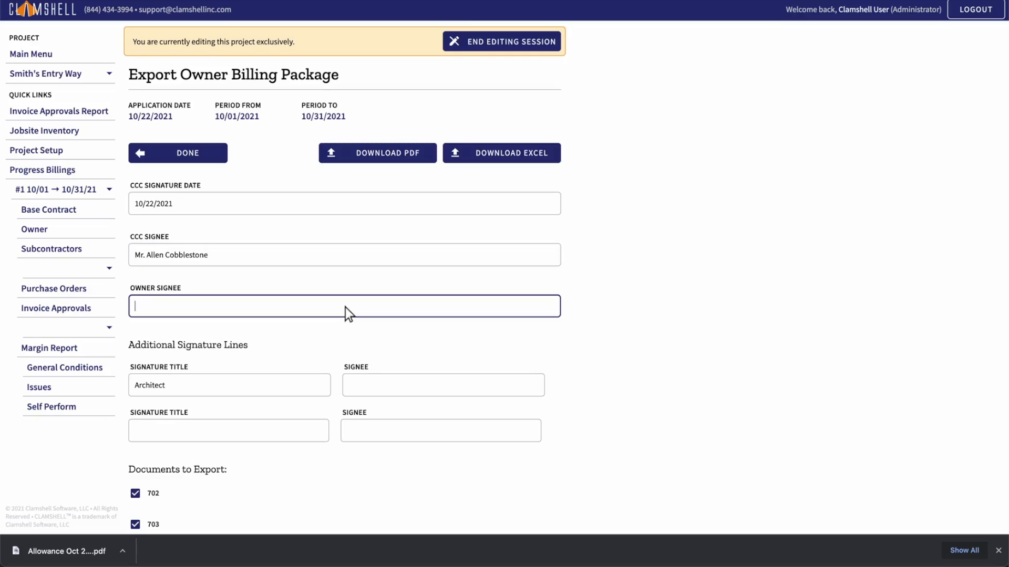
{"action": "scroll", "coordinate": [505, 283], "scroll_direction": "down", "scroll_amount": 2}
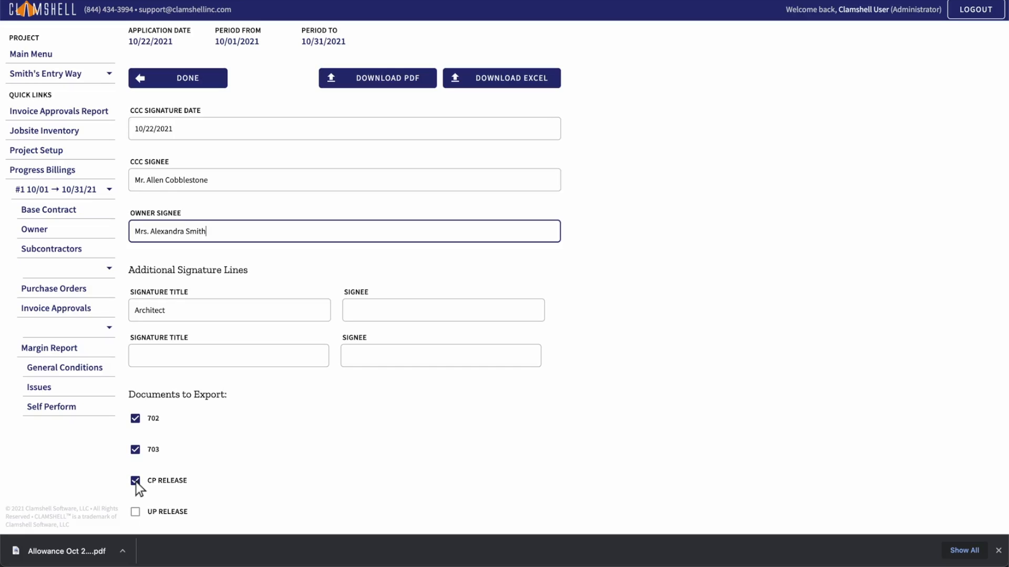
{"action": "left_click", "coordinate": [377, 79]}
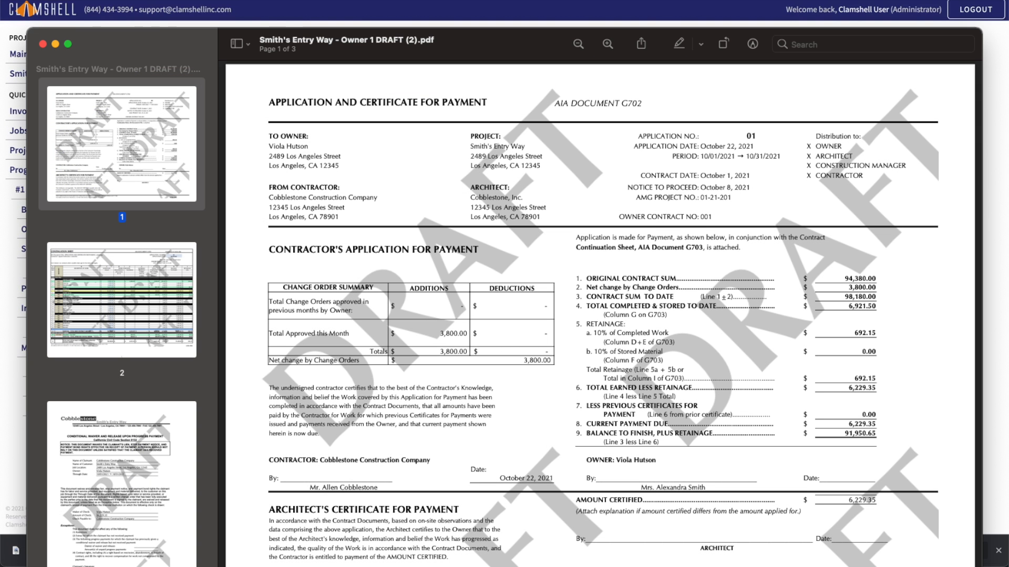
Step: Page through the draft PDF to the continuation sheet and conditional waiver pages
{"action": "key", "text": "Down"}
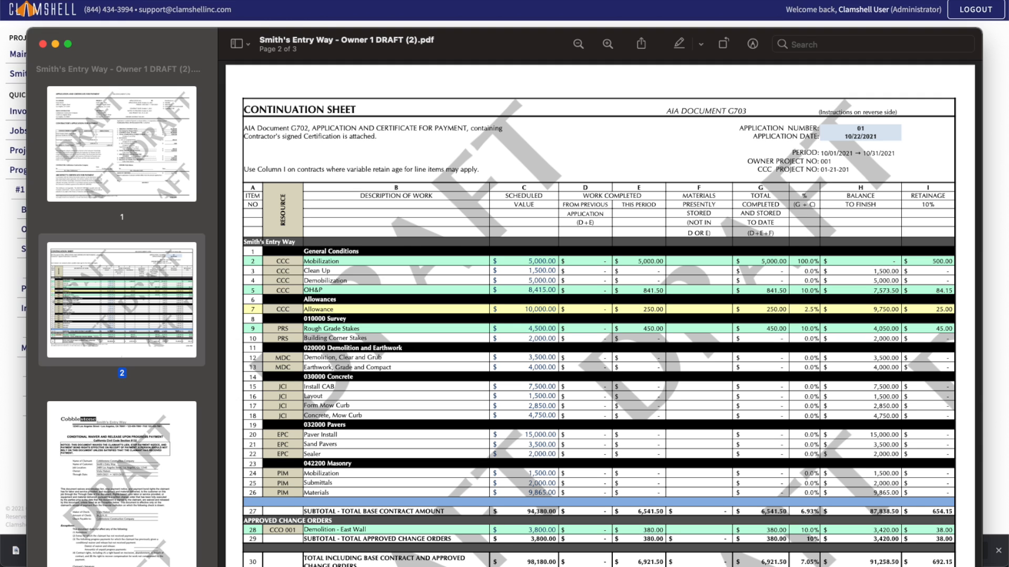
{"action": "key", "text": "Down"}
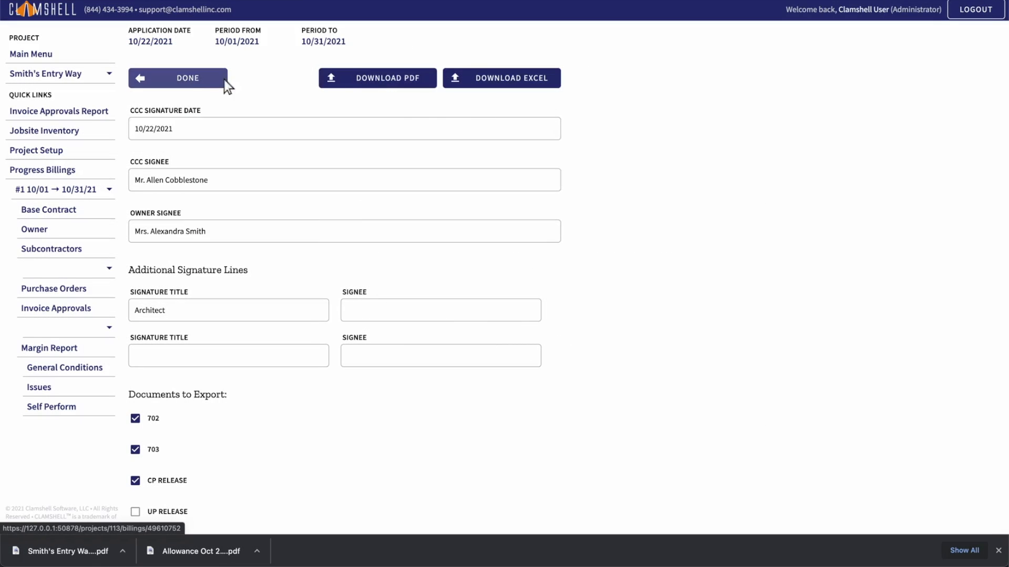
Step: Approve Owner Billing #1 and start the billing email to the owner
{"action": "left_click", "coordinate": [177, 80]}
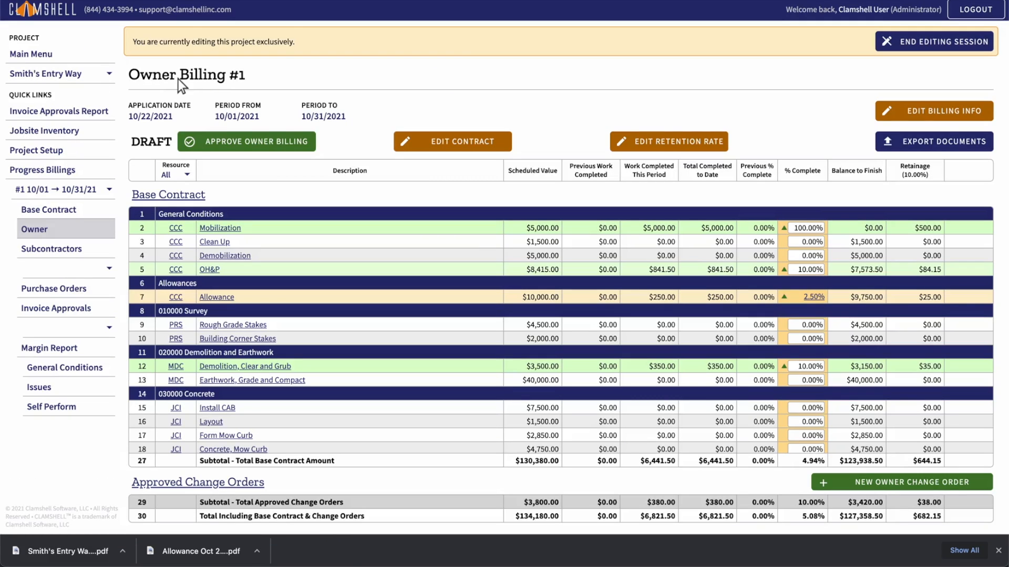
{"action": "left_click", "coordinate": [247, 143]}
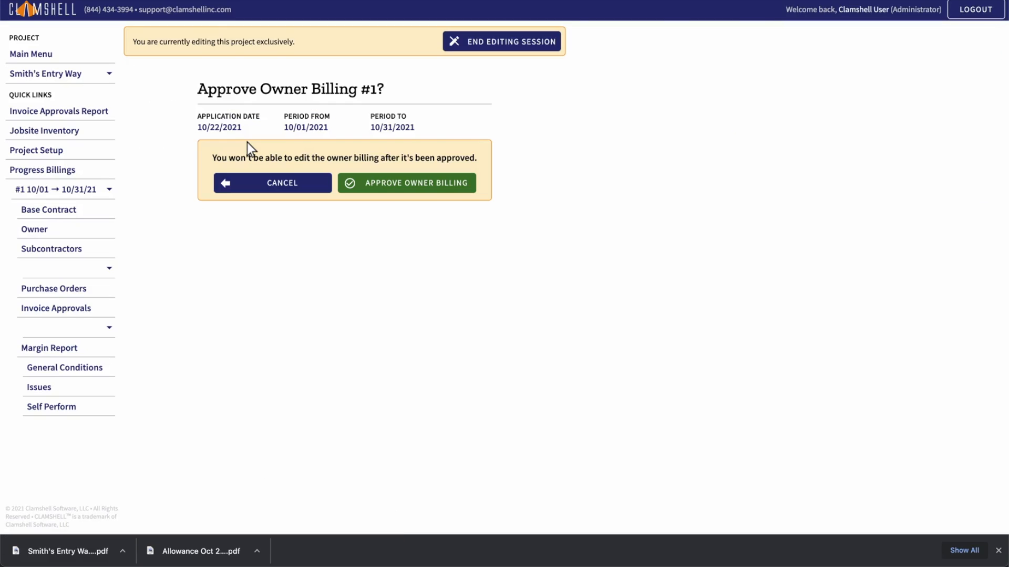
{"action": "left_click", "coordinate": [408, 185]}
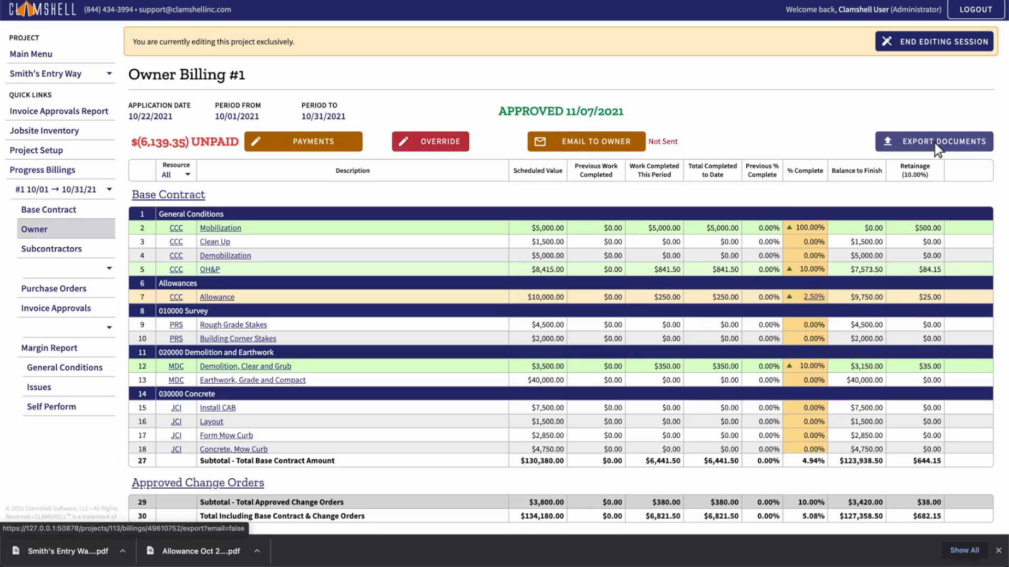
{"action": "left_click", "coordinate": [587, 142]}
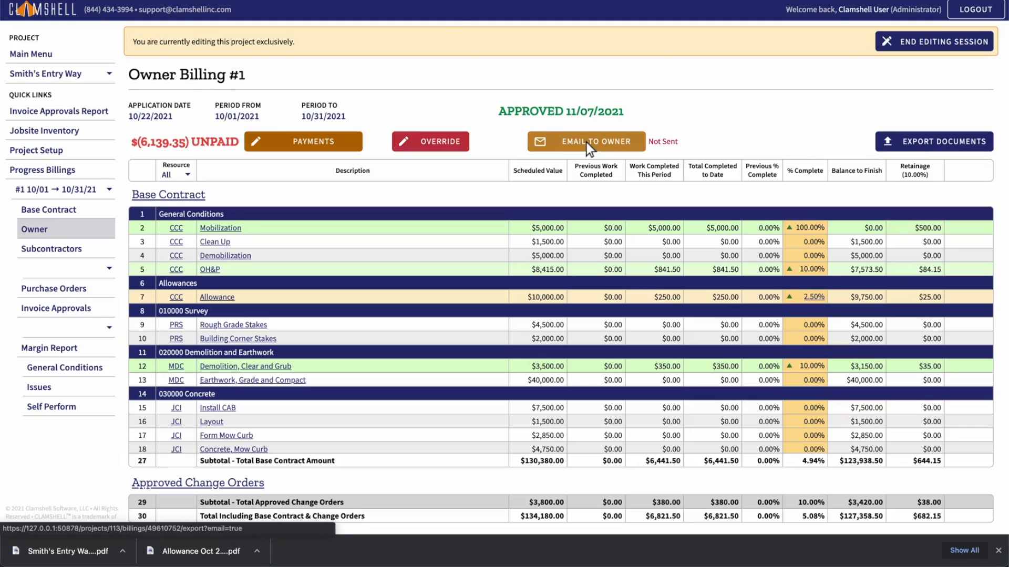
Step: Fill in the two owner recipients' e-mail addresses
{"action": "left_click", "coordinate": [345, 235]}
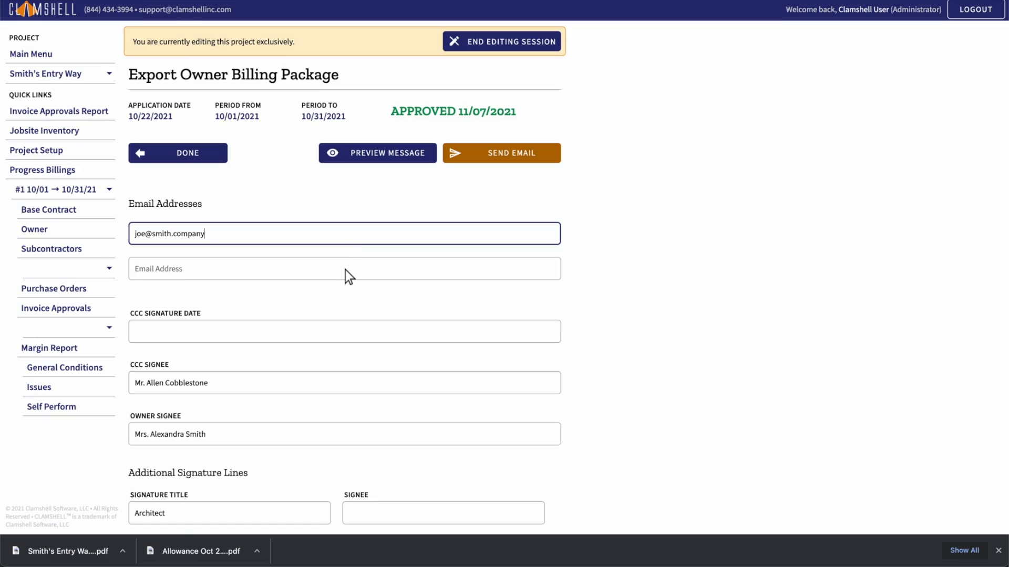
{"action": "left_click", "coordinate": [345, 270]}
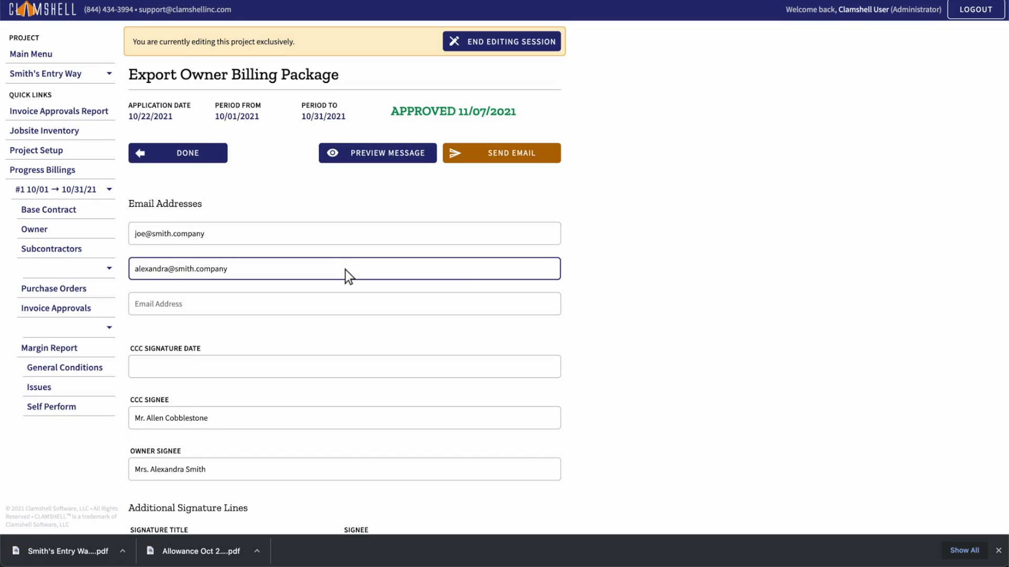
Step: Preview the email and check all pages of the attached owner documents PDF
{"action": "left_click", "coordinate": [378, 154]}
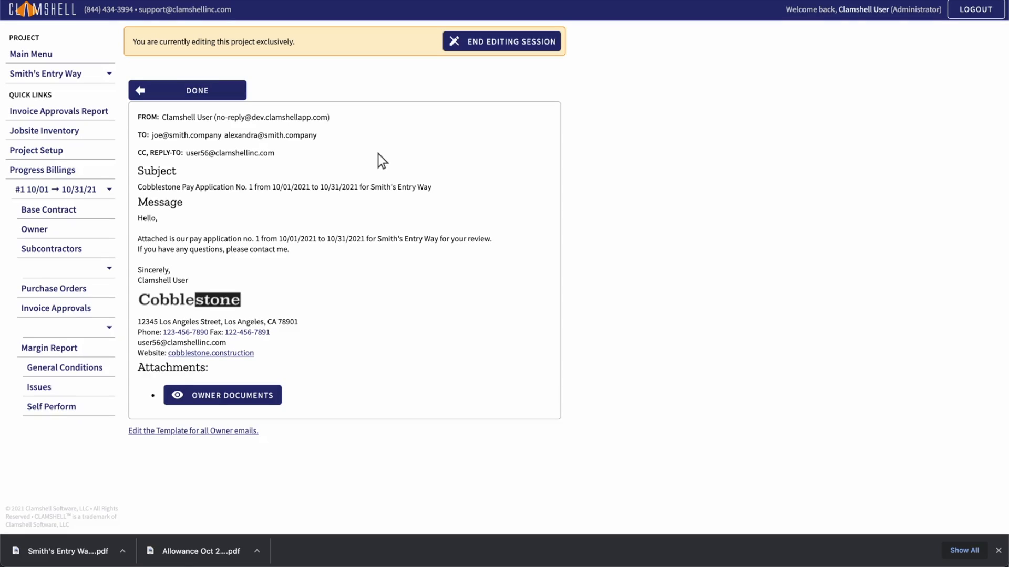
{"action": "left_click", "coordinate": [224, 396]}
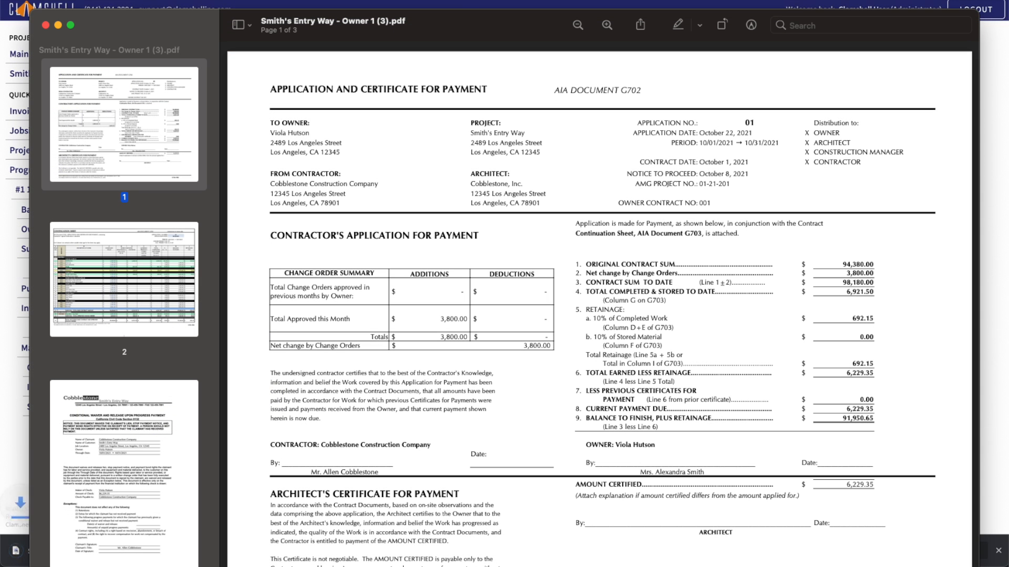
{"action": "key", "text": "Down"}
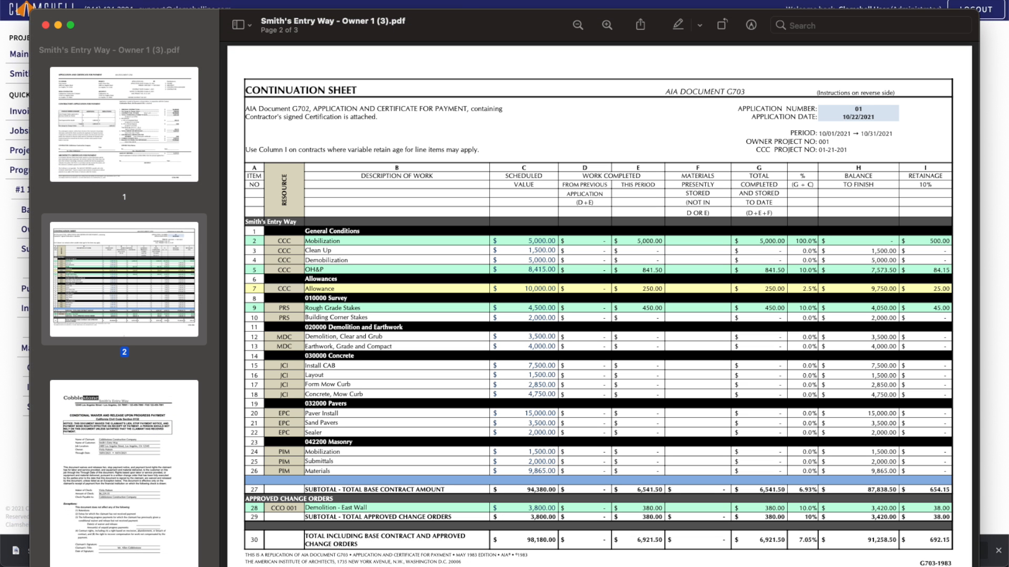
{"action": "key", "text": "Down"}
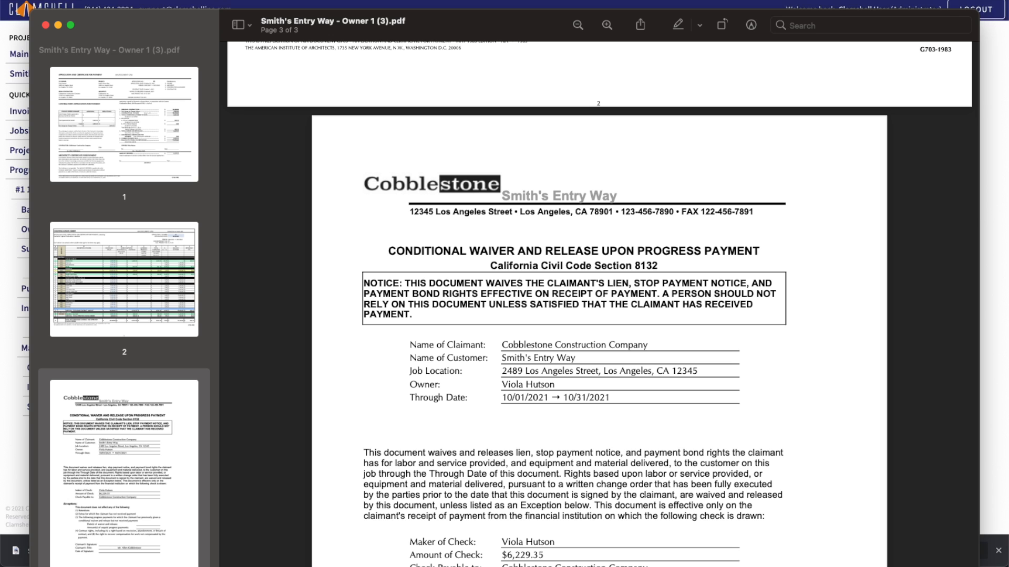
{"action": "key", "text": "super+w"}
{"action": "left_click", "coordinate": [188, 92]}
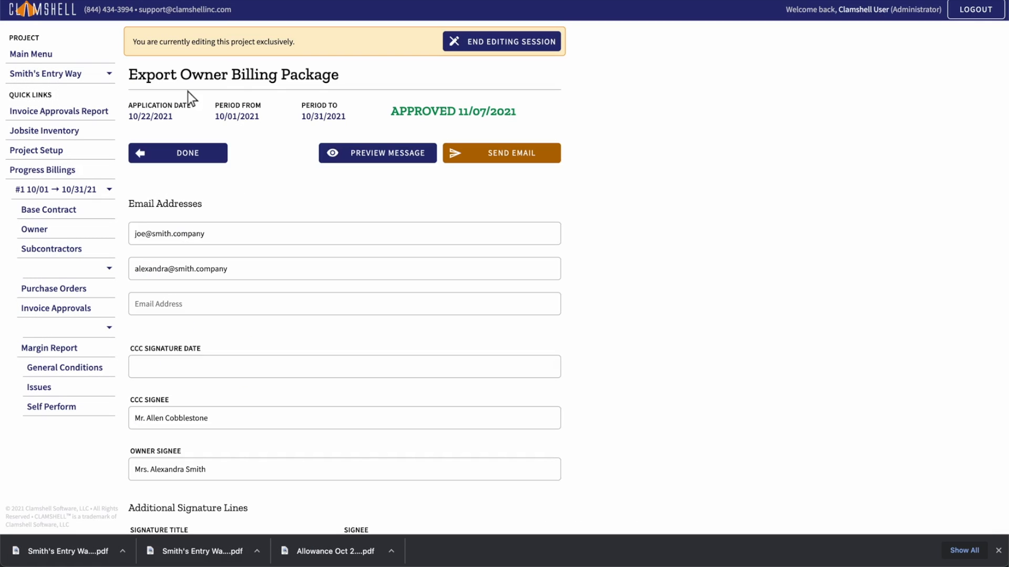
Step: Send the billing email to the owner and view Progress Billing #1's owner payments
{"action": "left_click", "coordinate": [502, 155]}
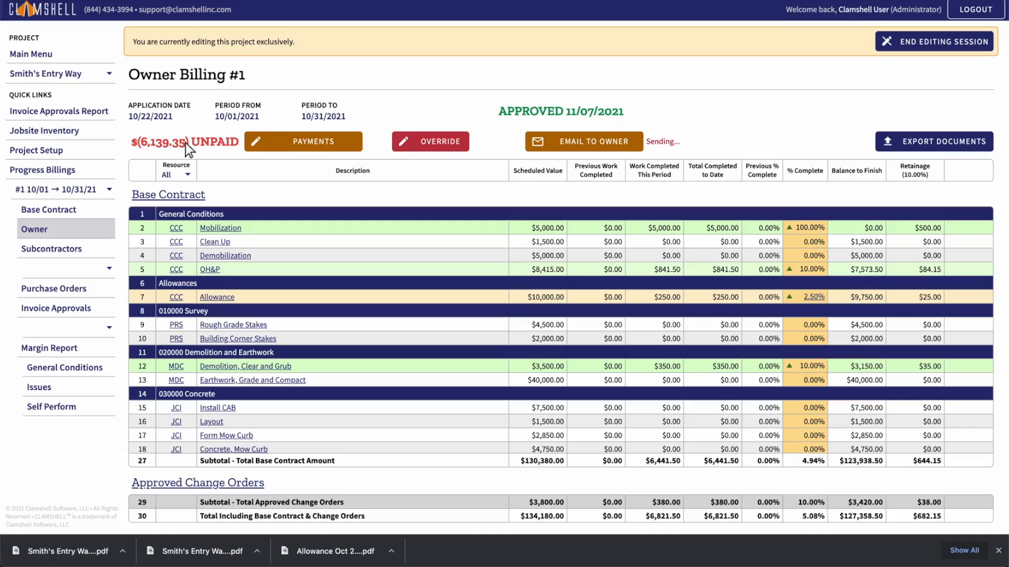
{"action": "left_click", "coordinate": [304, 143]}
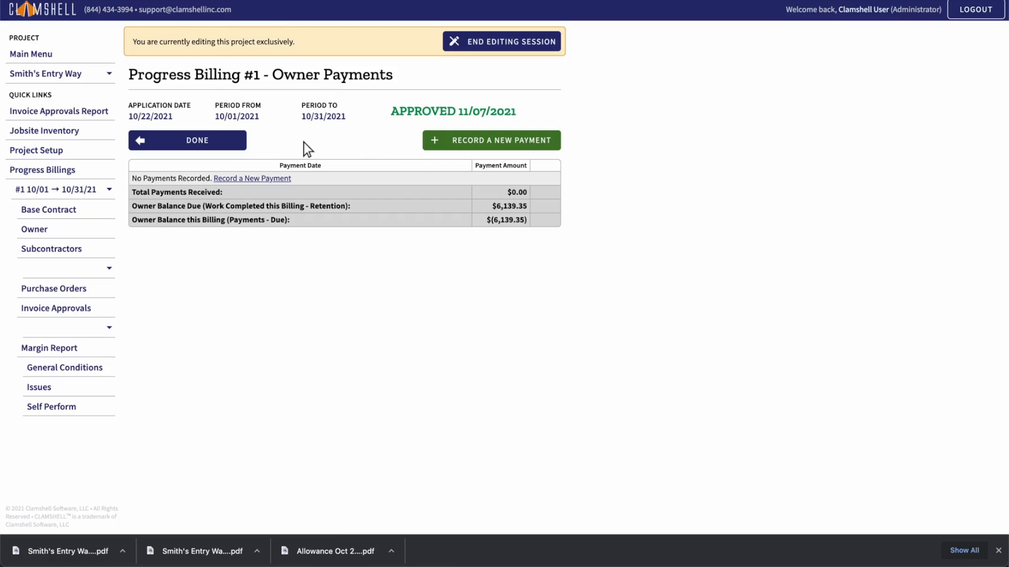
Step: Record a $6,139.35 owner payment dated 11/15/2021 against Owner Billing #1
{"action": "left_click", "coordinate": [492, 143]}
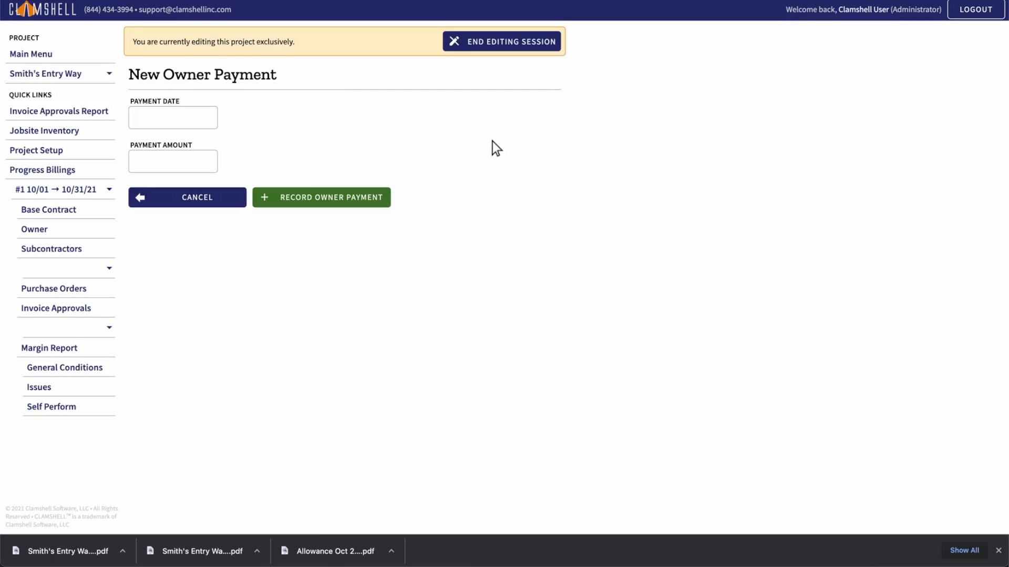
{"action": "left_click", "coordinate": [173, 120]}
{"action": "type", "text": "11/15/2021"}
{"action": "key", "text": "Tab"}
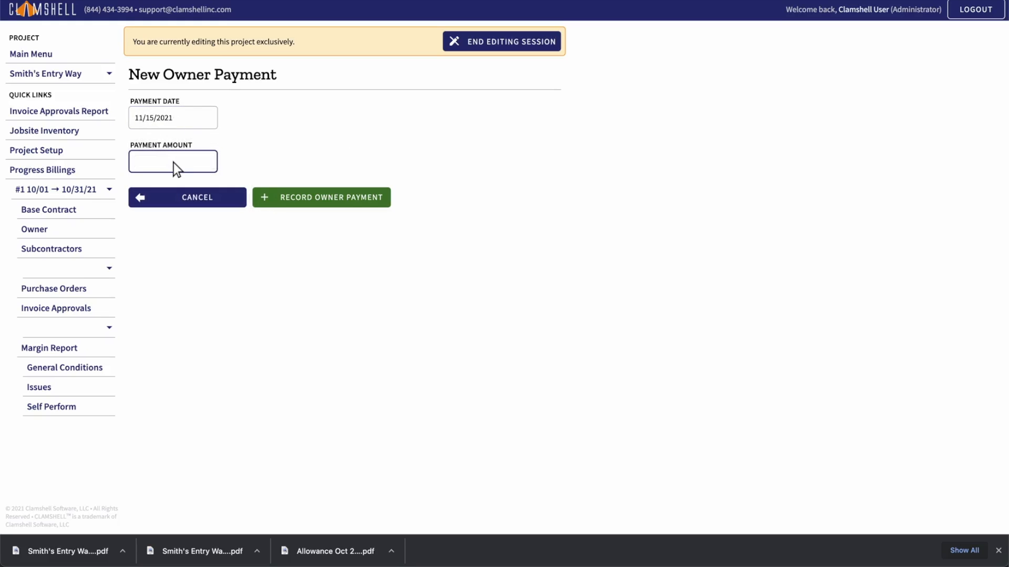
{"action": "type", "text": "6139.35"}
{"action": "left_click", "coordinate": [322, 198]}
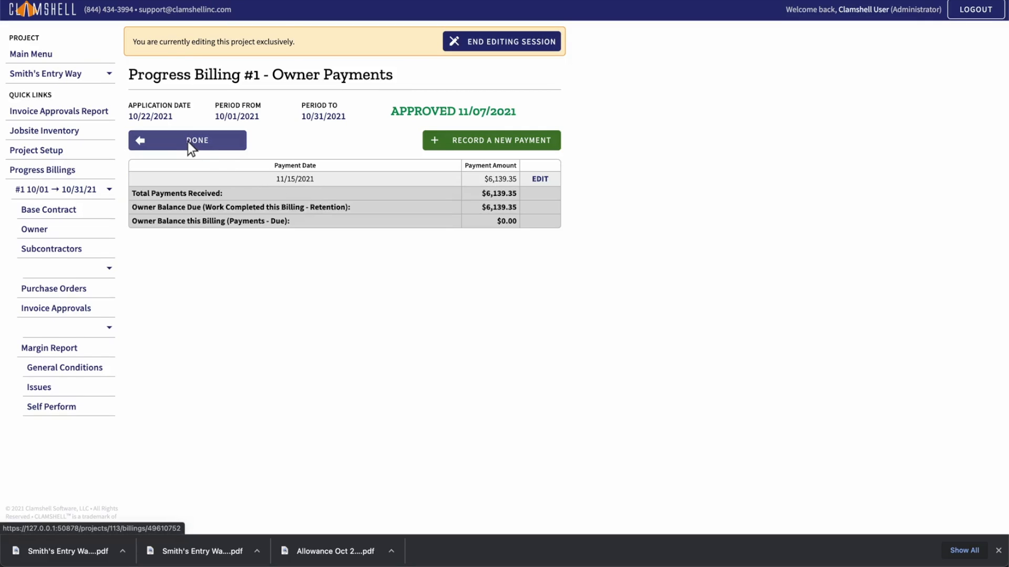
{"action": "left_click", "coordinate": [188, 142]}
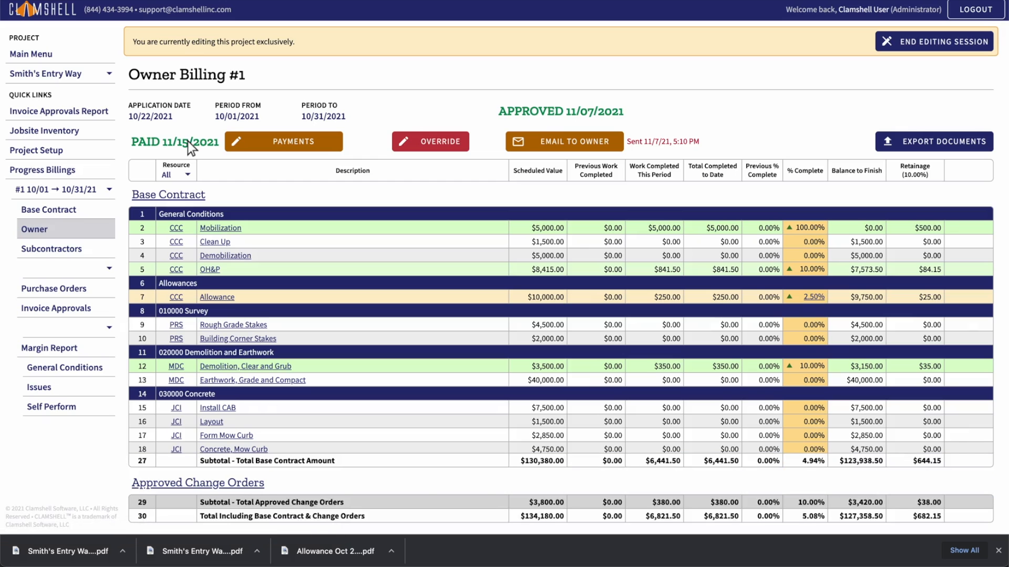
Step: Download the Billing #1 documents PDF with the $6,229.35 unconditional waiver, then return to the billing
{"action": "left_click", "coordinate": [934, 142]}
{"action": "scroll", "coordinate": [505, 281], "scroll_direction": "down", "scroll_amount": 2}
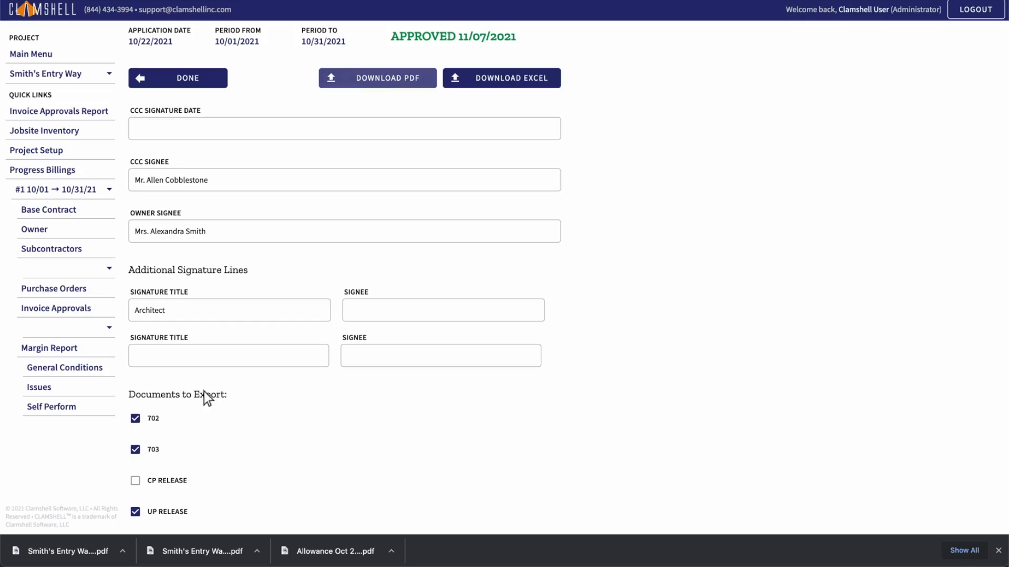
{"action": "left_click", "coordinate": [378, 79]}
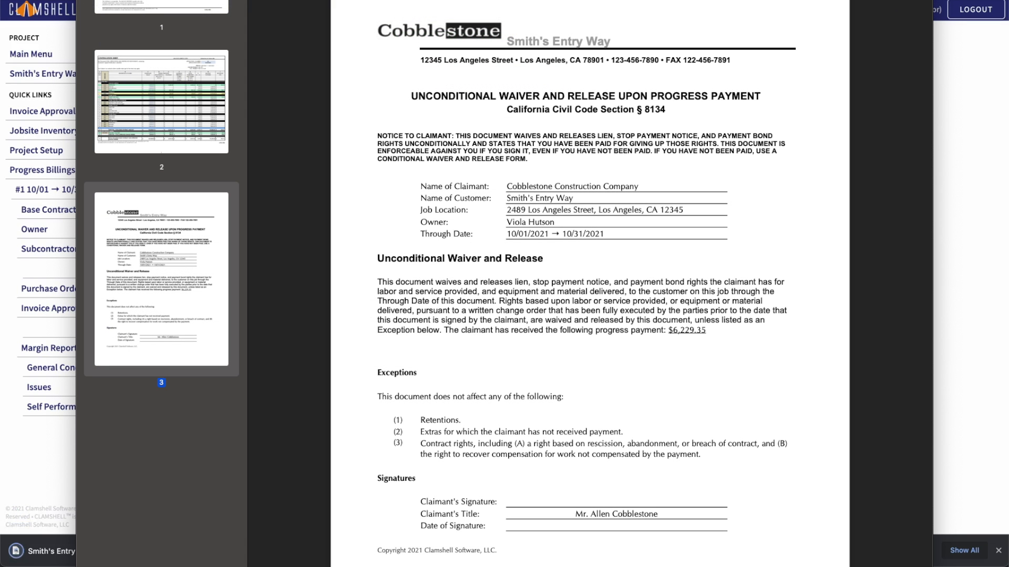
{"action": "key", "text": "Escape"}
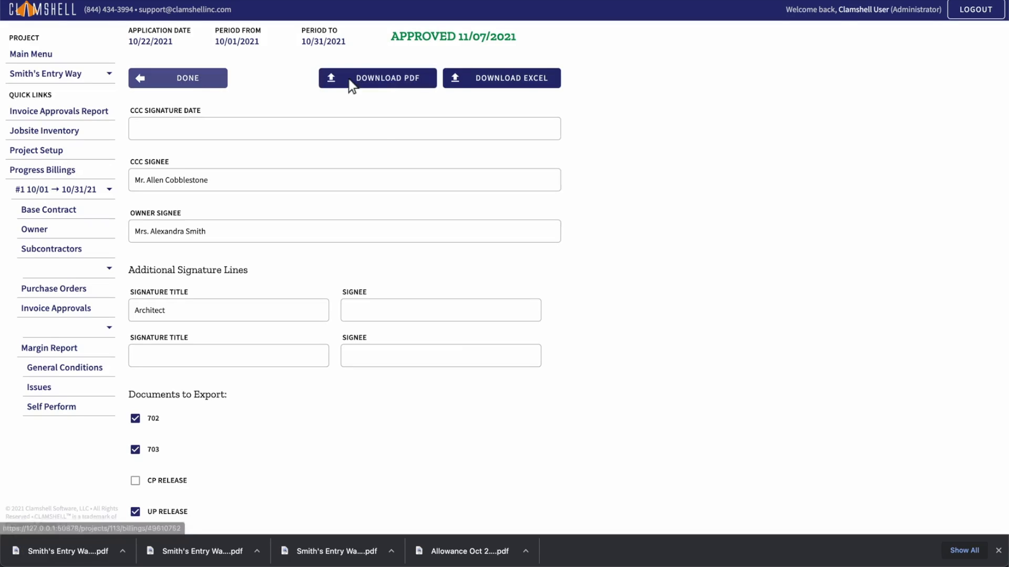
{"action": "left_click", "coordinate": [178, 79]}
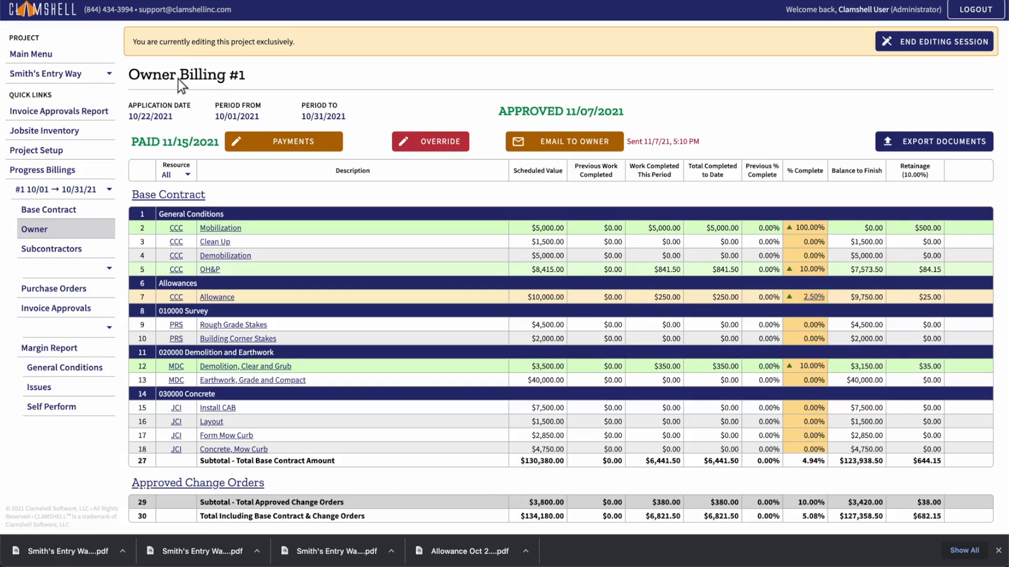
Step: Create a new progress billing dated 11/22/2021 covering 11/01/2021 to 11/30/2021
{"action": "left_click", "coordinate": [61, 171]}
{"action": "left_click", "coordinate": [492, 77]}
{"action": "left_click", "coordinate": [175, 138]}
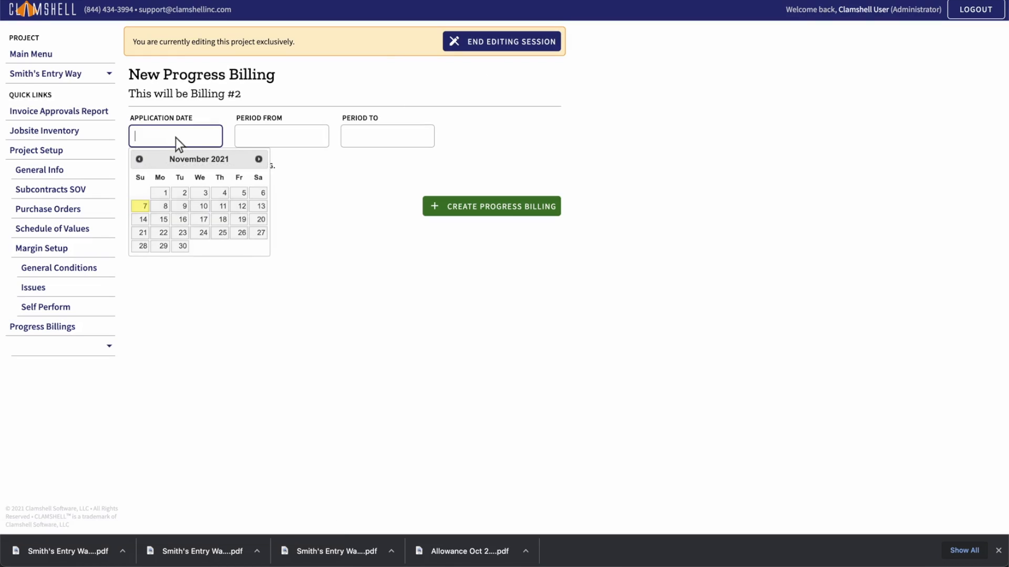
{"action": "type", "text": "11/22/2021"}
{"action": "left_click", "coordinate": [281, 138]}
{"action": "type", "text": "11/01/2021"}
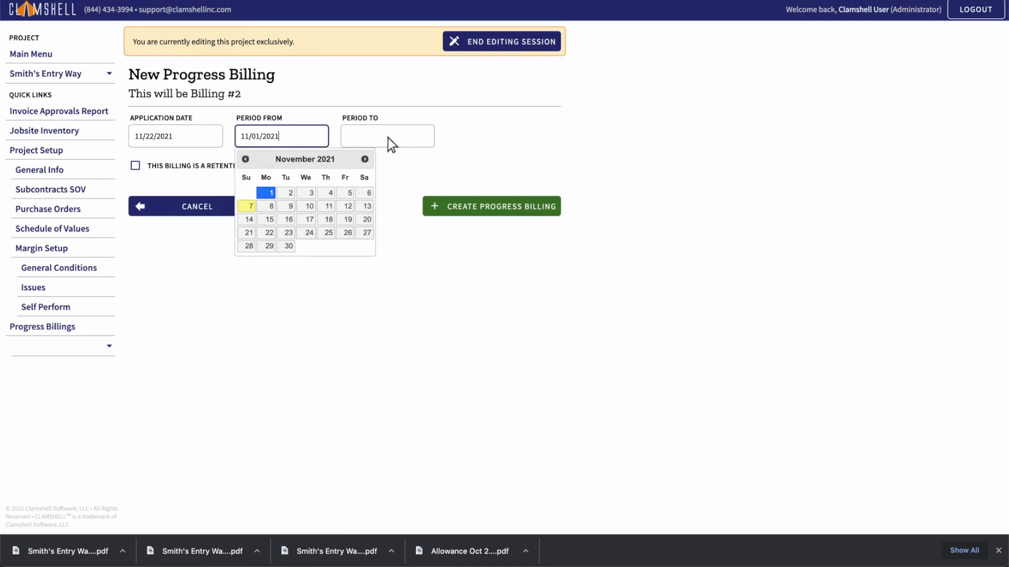
{"action": "left_click", "coordinate": [387, 138]}
{"action": "type", "text": "11/30/2021"}
{"action": "left_click", "coordinate": [493, 207]}
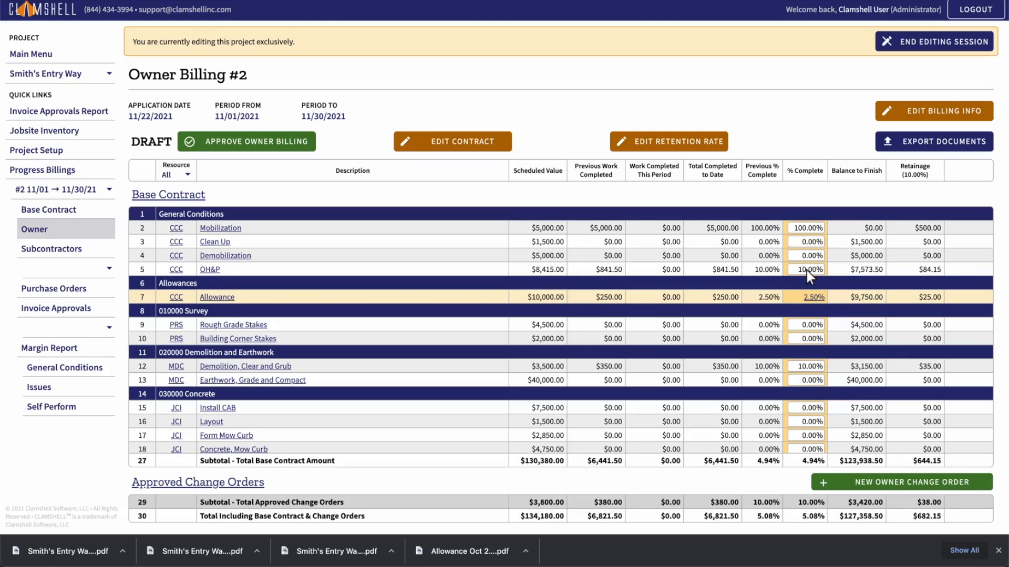
Step: Set OH&P to 20% complete on Billing #2, replacing the rejected entry of 5
{"action": "type", "text": "5"}
{"action": "key", "text": "Tab"}
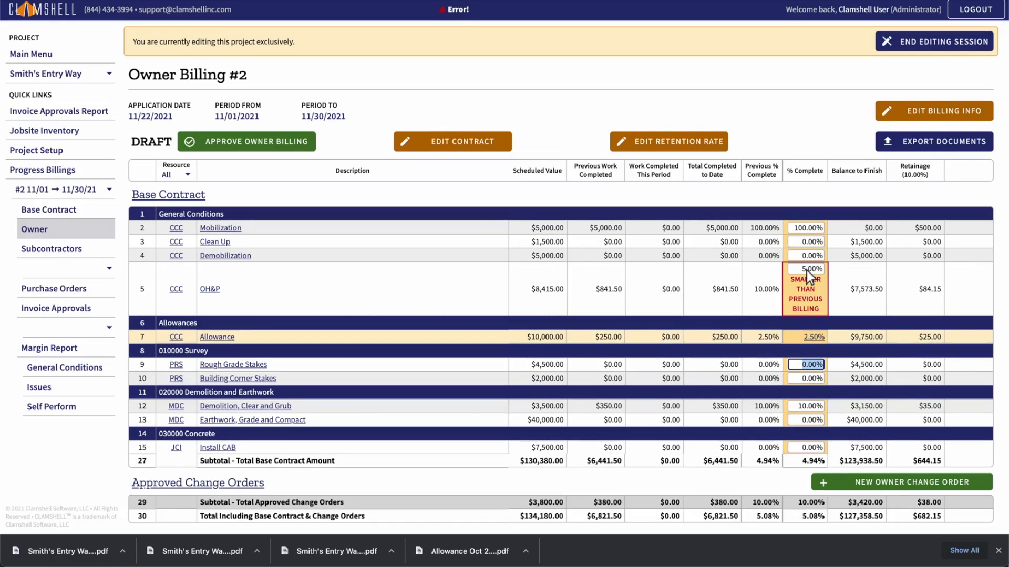
{"action": "left_click", "coordinate": [806, 269]}
{"action": "type", "text": "20"}
{"action": "key", "text": "Tab"}
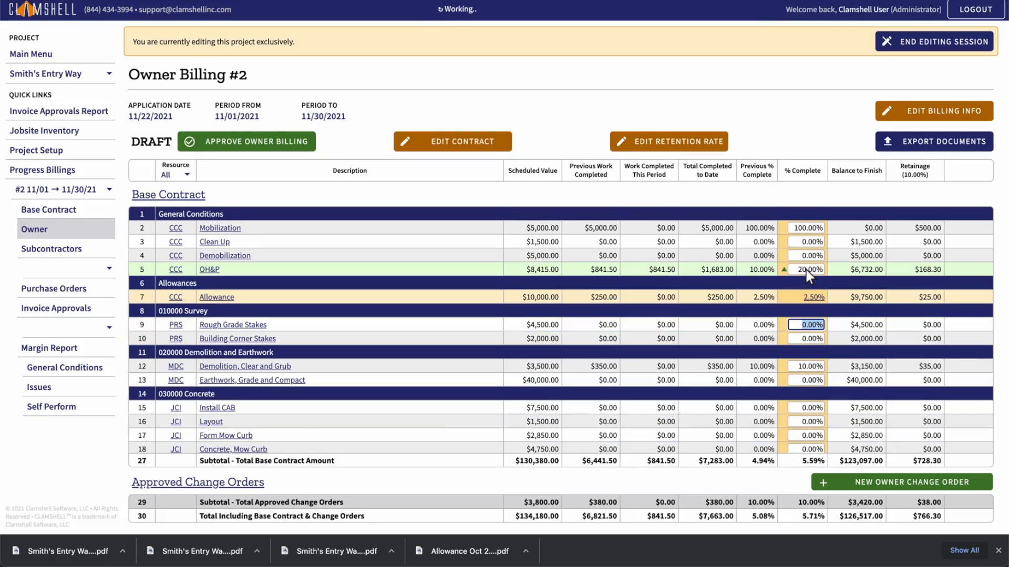